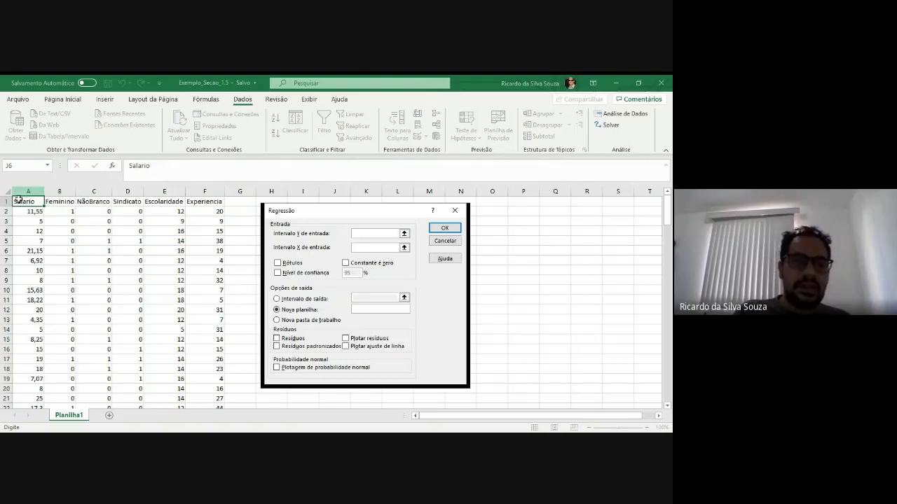
Set the regression's Y input range to $A$1:$A$142 and its X input range to $B$1:$F$142.
{"action": "left_click", "coordinate": [33, 202]}
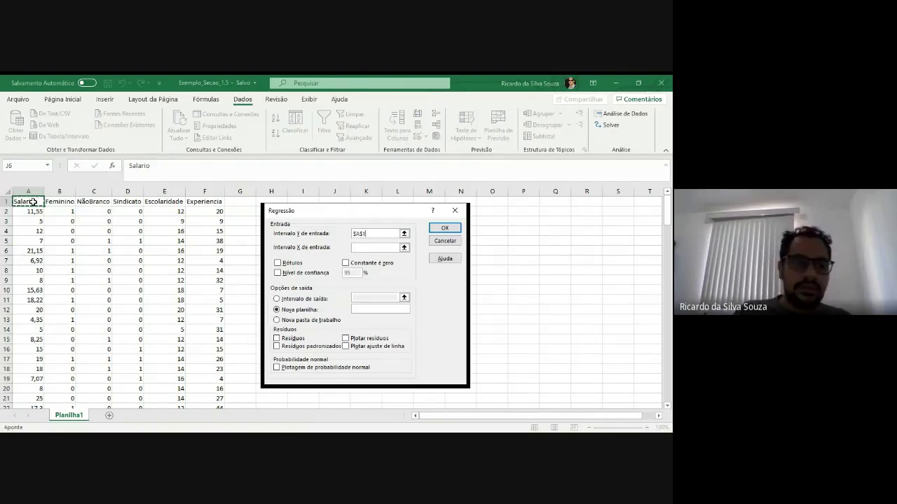
{"action": "key", "text": "ctrl+shift+Down"}
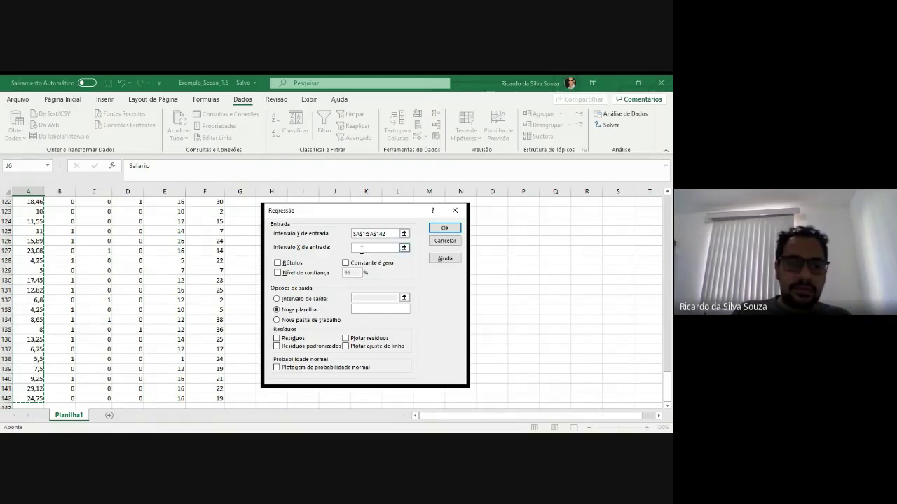
{"action": "left_click", "coordinate": [361, 248]}
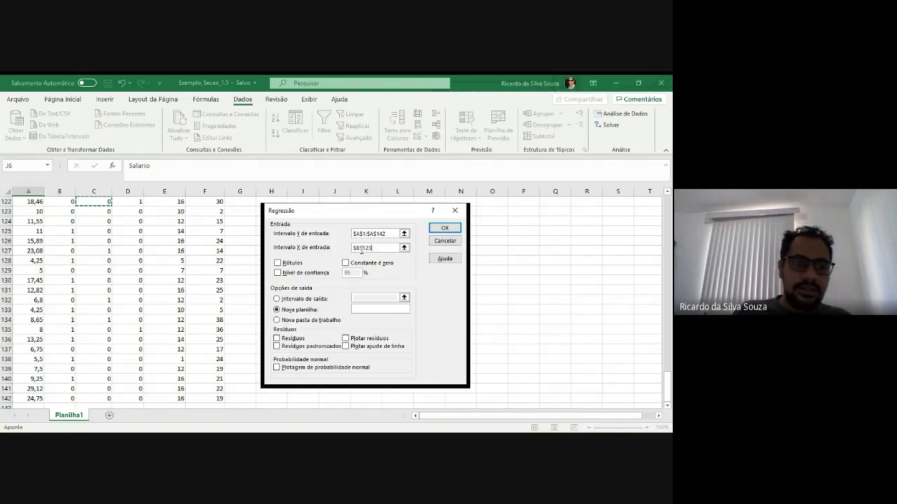
{"action": "key", "text": "ctrl+Up"}
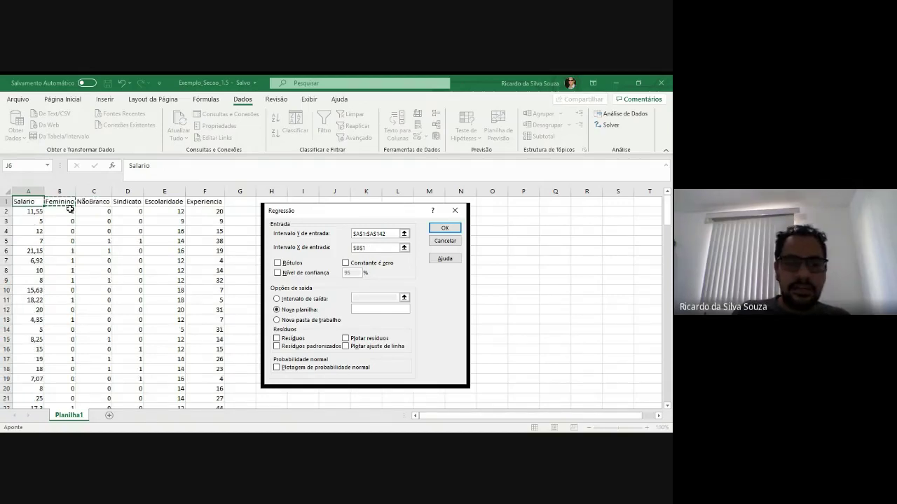
{"action": "key", "text": "shift+Right"}
{"action": "key", "text": "shift+Right"}
{"action": "key", "text": "shift+Right"}
{"action": "key", "text": "shift+Right"}
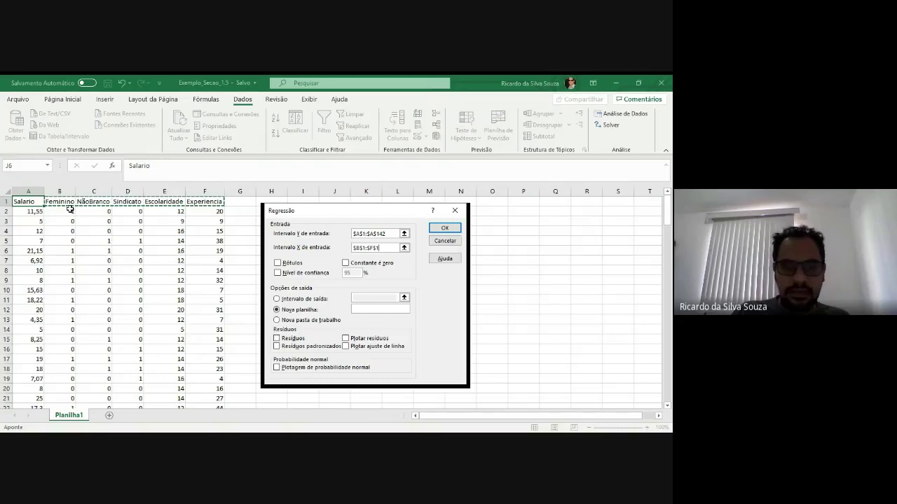
{"action": "key", "text": "ctrl+shift+Down"}
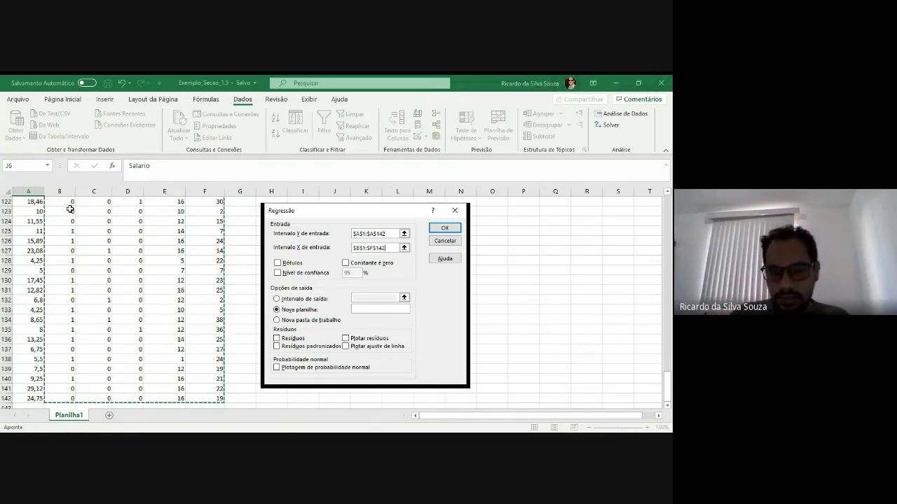
Run the regression with the Rótulos option enabled and the output range set to $H$2.
{"action": "left_click", "coordinate": [277, 262]}
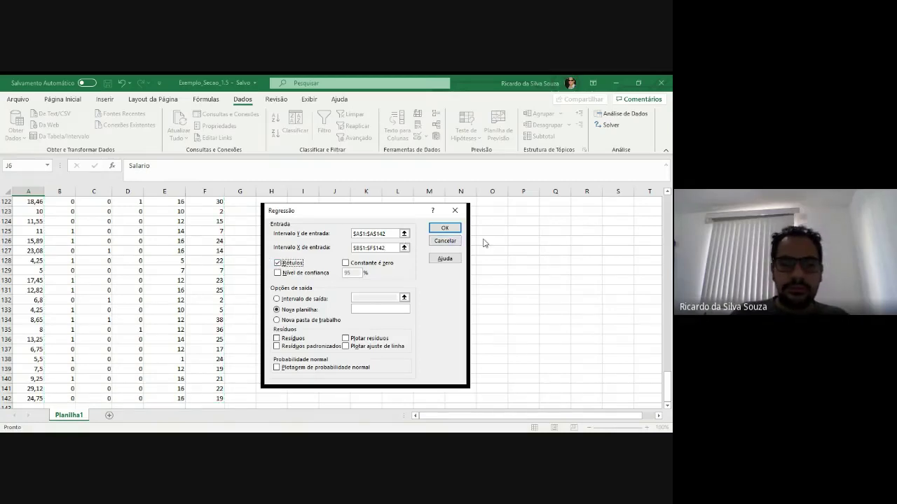
{"action": "left_click", "coordinate": [277, 300]}
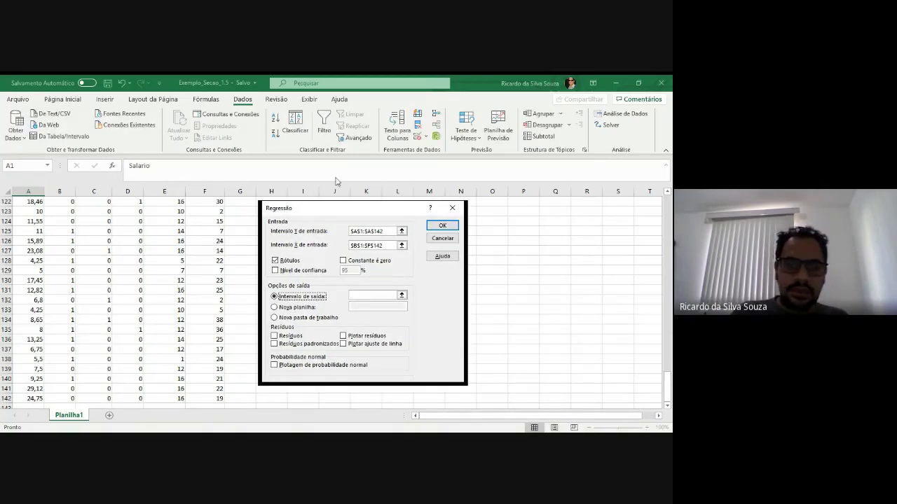
{"action": "left_click", "coordinate": [376, 294]}
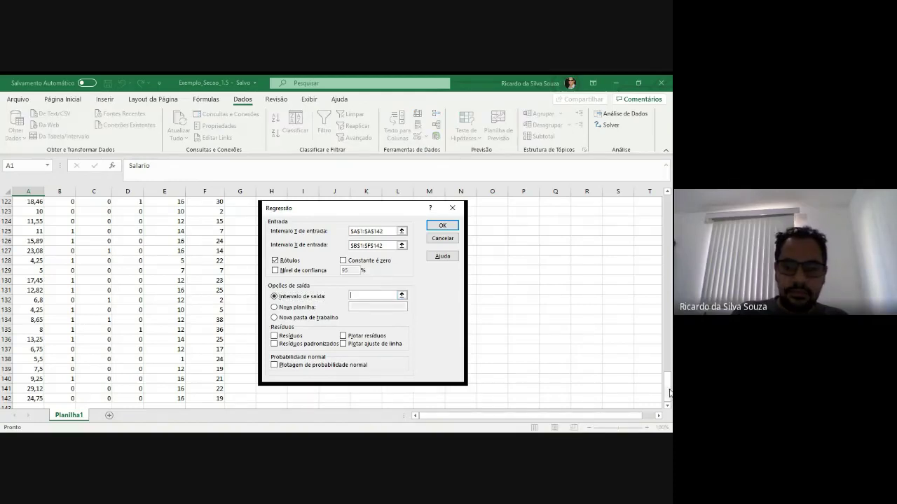
{"action": "left_click_drag", "start_coordinate": [669, 393], "coordinate": [667, 211]}
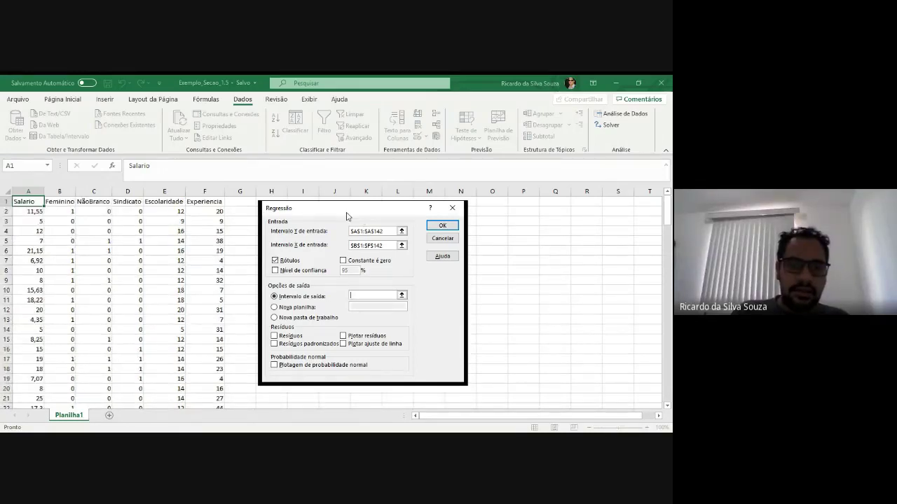
{"action": "left_click_drag", "start_coordinate": [346, 216], "coordinate": [440, 227]}
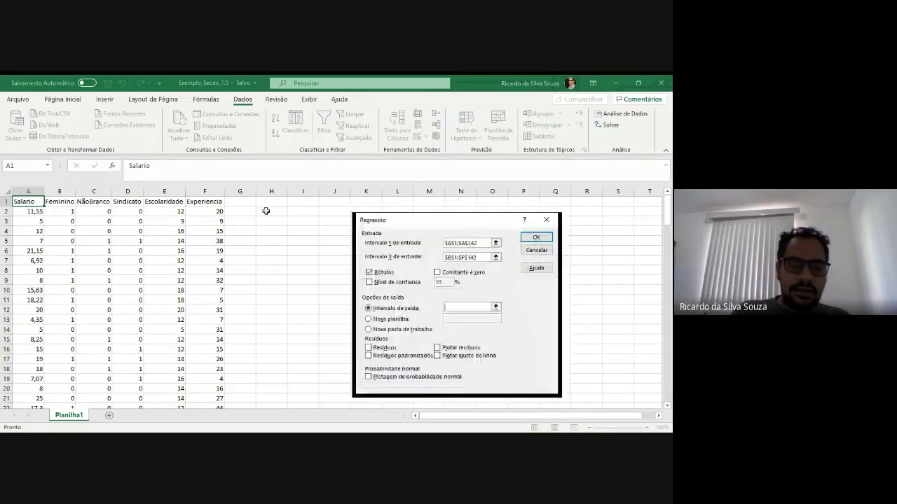
{"action": "left_click", "coordinate": [266, 211]}
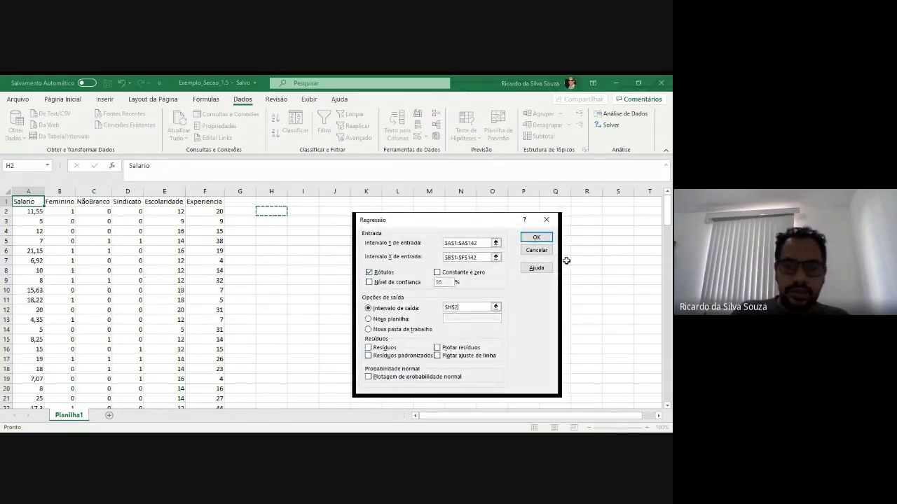
{"action": "left_click", "coordinate": [544, 239]}
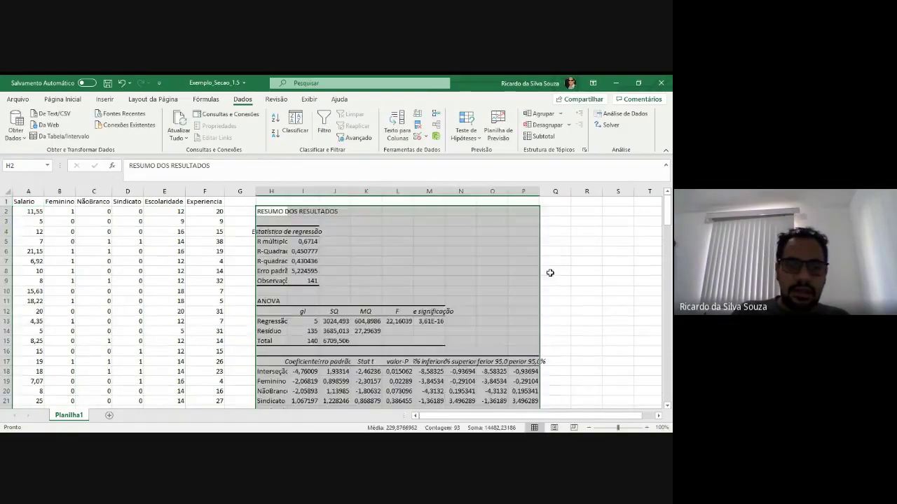
Examine the Coeficientes column of the regression output, from Interseção through Experiencia.
{"action": "left_click", "coordinate": [306, 370]}
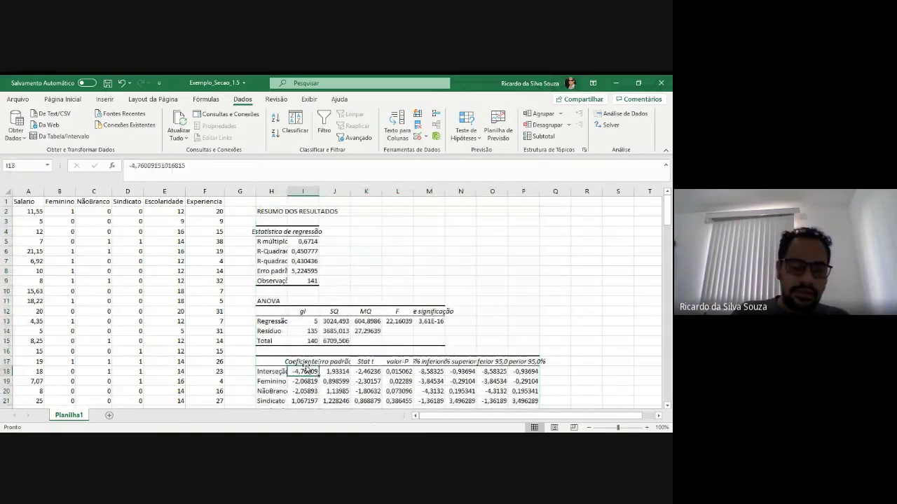
{"action": "key", "text": "Down"}
{"action": "key", "text": "Down"}
{"action": "key", "text": "Down"}
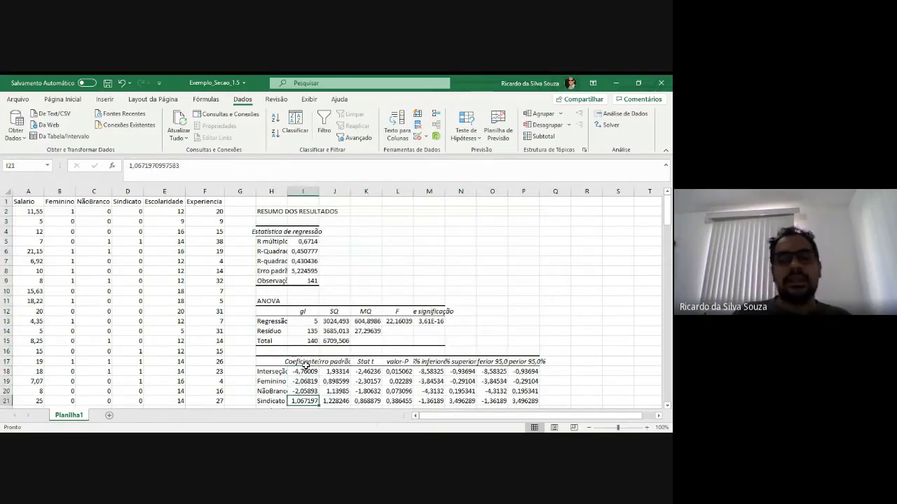
{"action": "key", "text": "Down"}
{"action": "key", "text": "Down"}
{"action": "key", "text": "Down"}
{"action": "key", "text": "Up"}
{"action": "key", "text": "Up"}
{"action": "key", "text": "Up"}
{"action": "key", "text": "Up"}
{"action": "key", "text": "Up"}
{"action": "key", "text": "Up"}
{"action": "key", "text": "Up"}
{"action": "key", "text": "Up"}
{"action": "key", "text": "Up"}
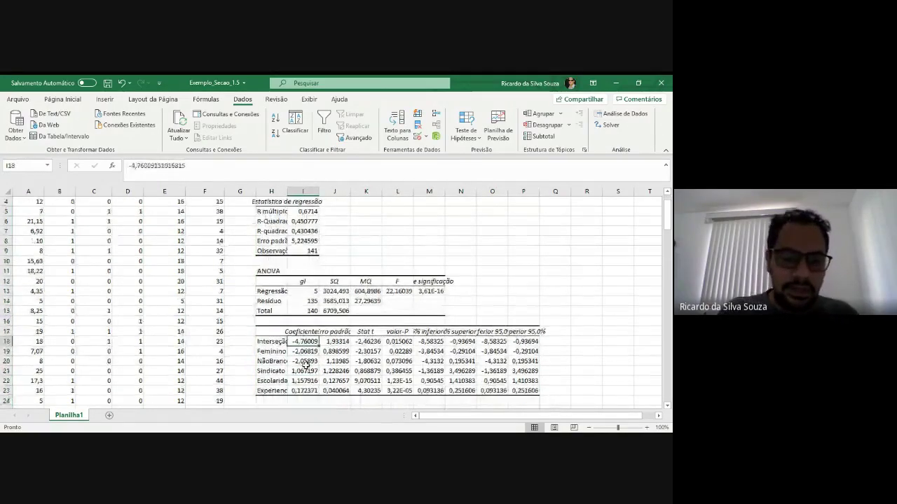
Examine the ANOVA degrees of freedom and the Estatística de regressão values, ending on the Interseção coefficient.
{"action": "key", "text": "Up"}
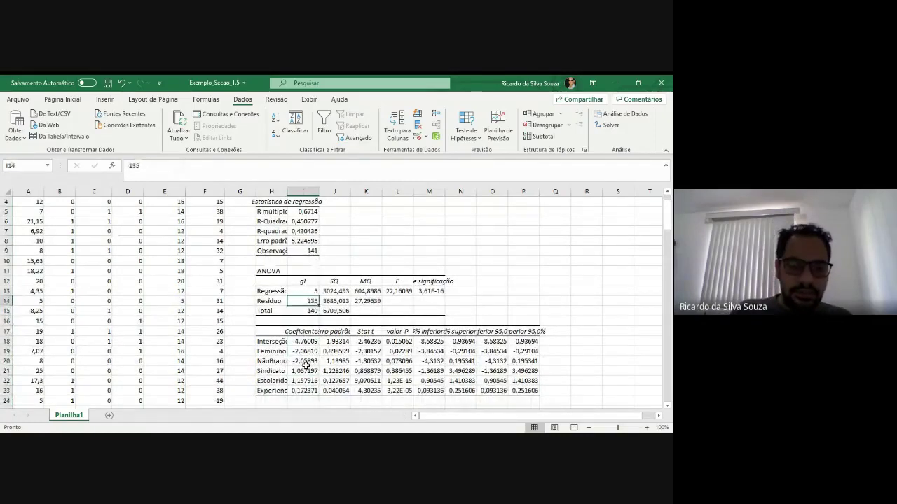
{"action": "key", "text": "Up"}
{"action": "key", "text": "Up"}
{"action": "key", "text": "Up"}
{"action": "key", "text": "Up"}
{"action": "key", "text": "Up"}
{"action": "key", "text": "Up"}
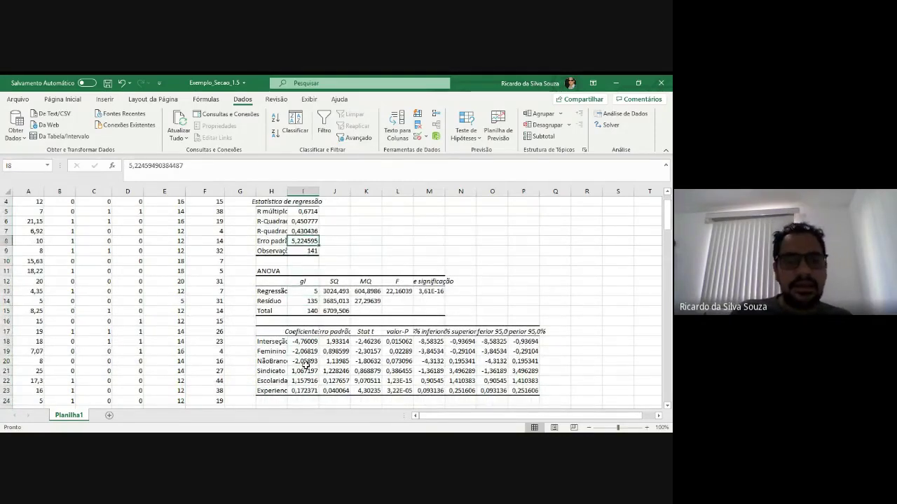
{"action": "key", "text": "Up"}
{"action": "key", "text": "Up"}
{"action": "key", "text": "Up"}
{"action": "key", "text": "Down"}
{"action": "key", "text": "Down"}
{"action": "key", "text": "Down"}
{"action": "key", "text": "Down"}
{"action": "key", "text": "Down"}
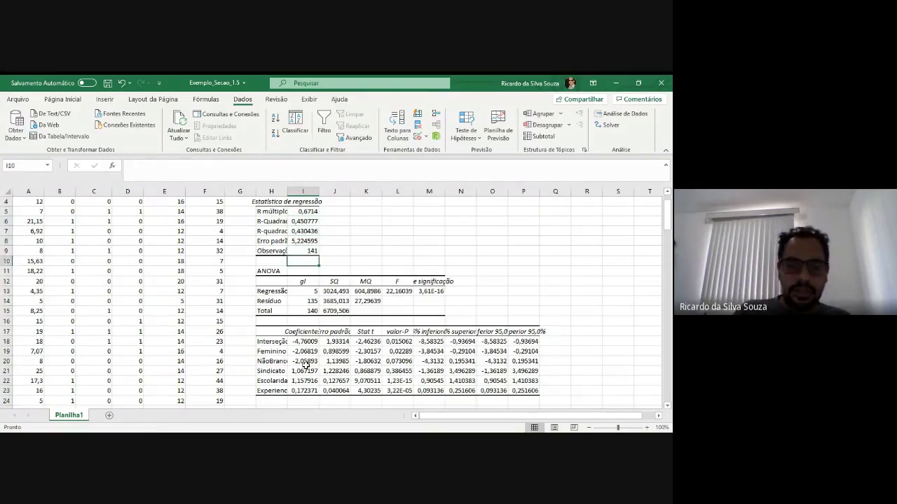
{"action": "key", "text": "Down"}
{"action": "key", "text": "Down"}
{"action": "key", "text": "Down"}
{"action": "key", "text": "Down"}
{"action": "key", "text": "Down"}
{"action": "key", "text": "Down"}
{"action": "key", "text": "Down"}
{"action": "key", "text": "Down"}
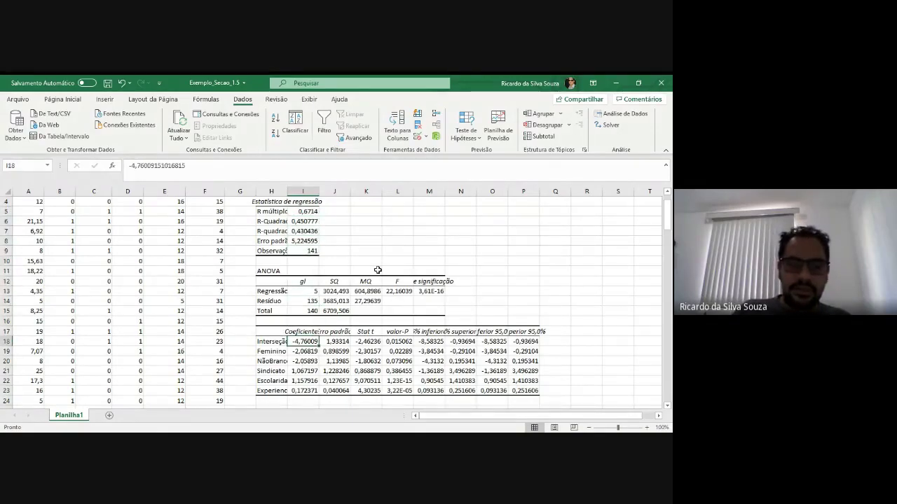
Autofit columns J and I so that the standard errors and coefficients fit fully.
{"action": "double_click", "coordinate": [351, 191]}
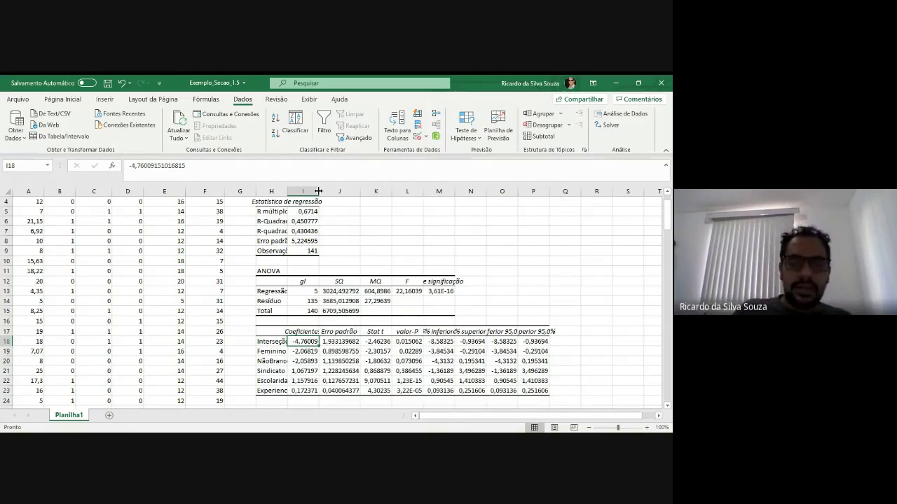
{"action": "double_click", "coordinate": [318, 191]}
{"action": "left_click", "coordinate": [288, 361]}
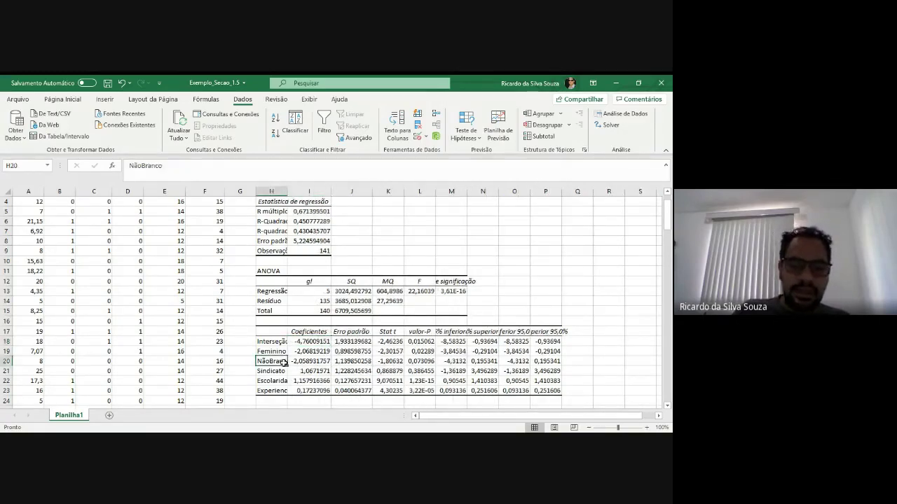
Examine the Feminino coefficient, the ANOVA F value, R-Quadrado and the Interseção coefficient.
{"action": "key", "text": "Up"}
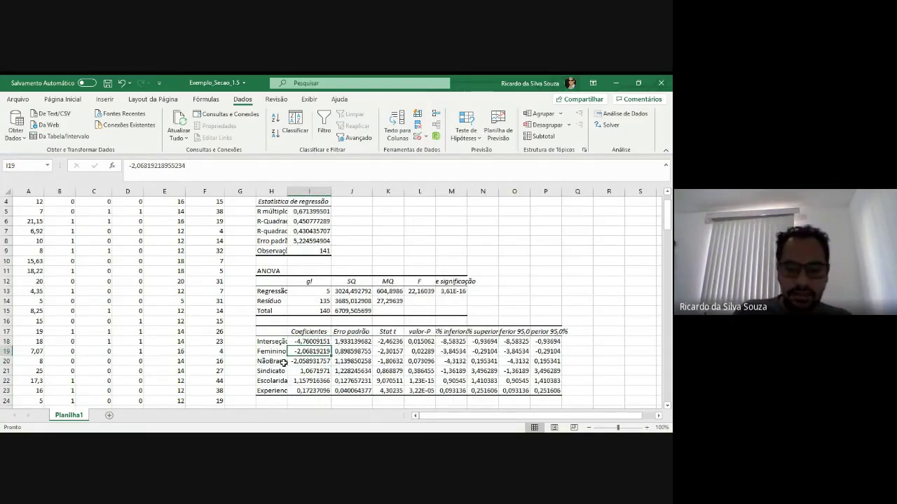
{"action": "left_click", "coordinate": [430, 290]}
{"action": "left_click", "coordinate": [298, 221]}
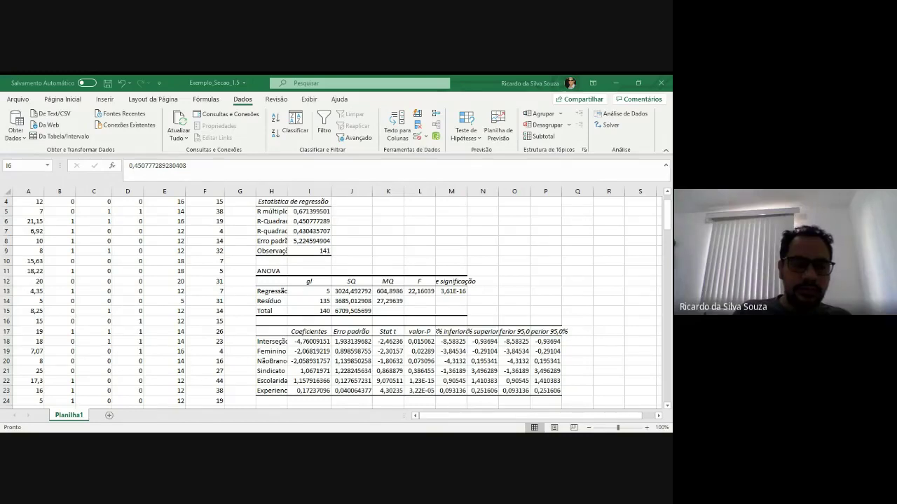
{"action": "left_click", "coordinate": [322, 350]}
{"action": "left_click", "coordinate": [322, 346]}
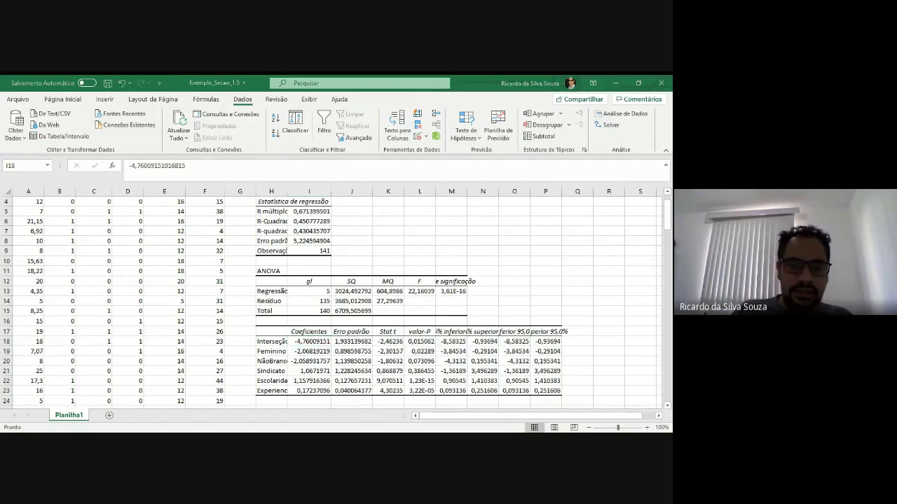
{"action": "left_click", "coordinate": [321, 347]}
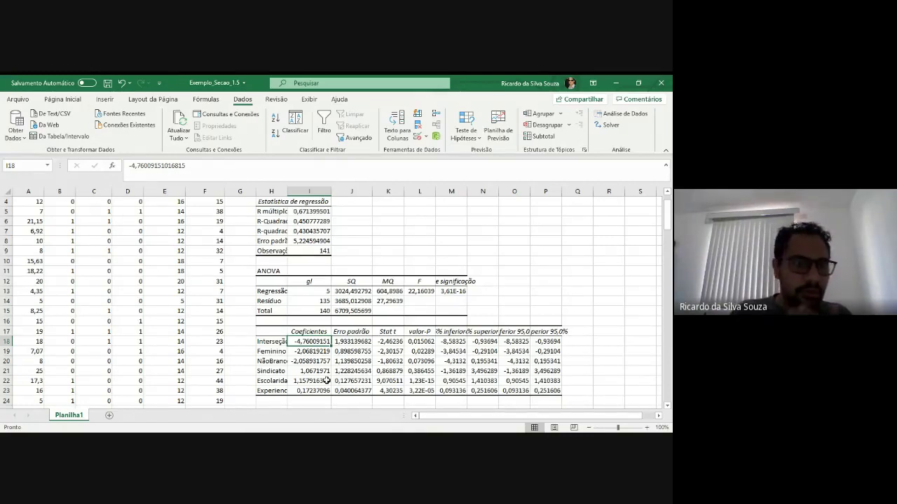
Examine the standard error, t statistic and p-value in the Interseção row, returning to its coefficient.
{"action": "key", "text": "Right"}
{"action": "key", "text": "Right"}
{"action": "key", "text": "Right"}
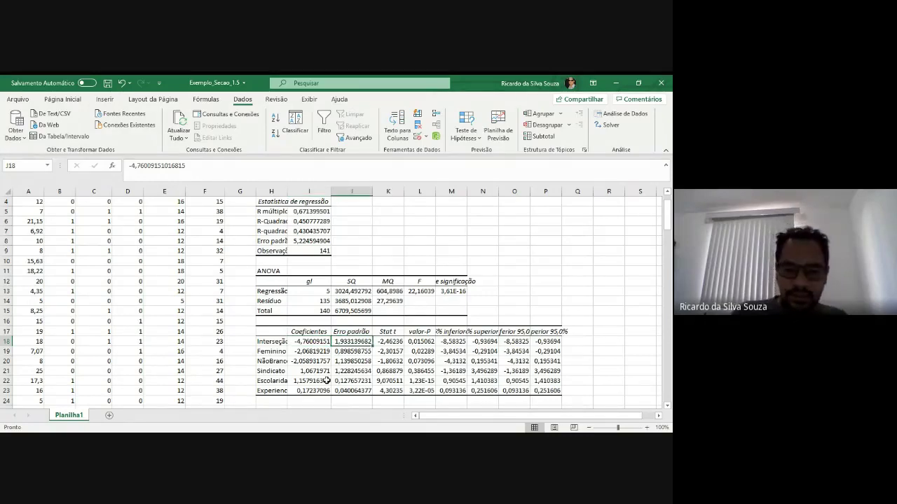
{"action": "key", "text": "Left"}
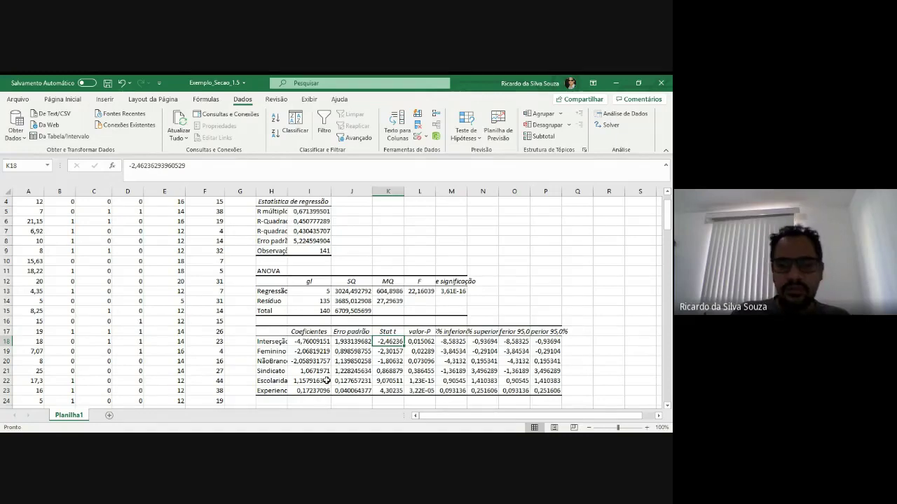
{"action": "key", "text": "Right"}
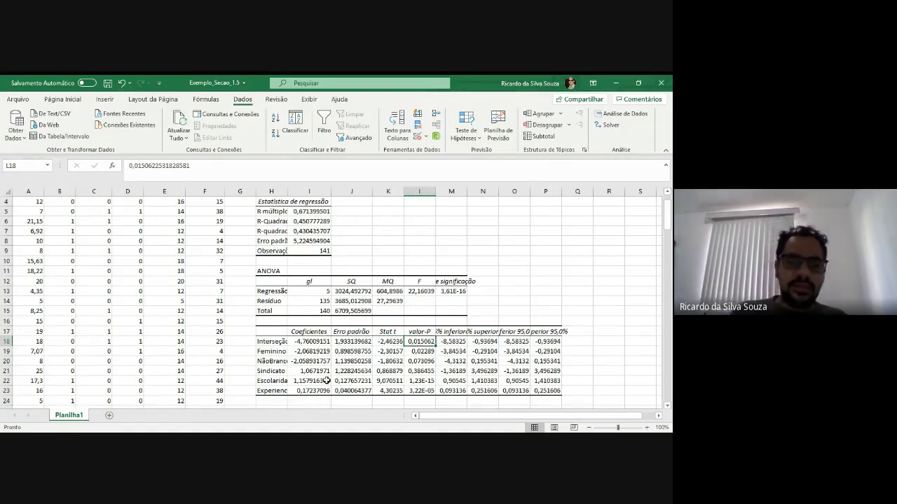
{"action": "key", "text": "Left"}
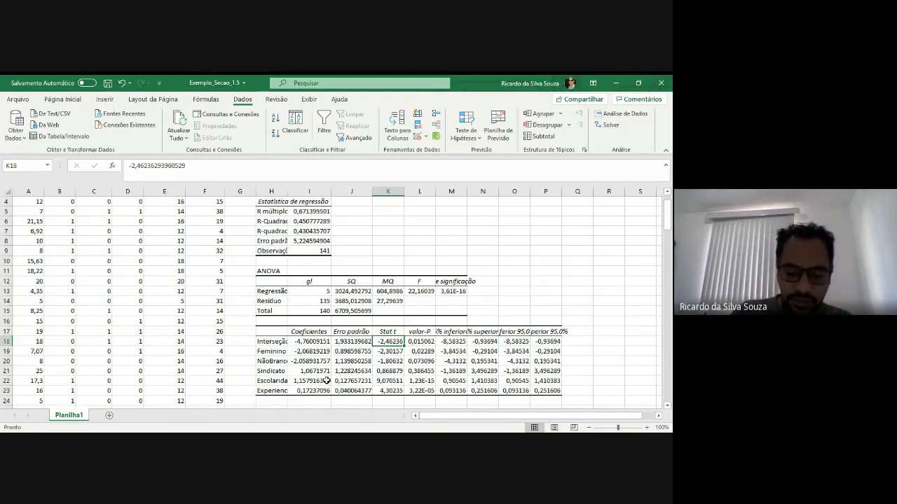
{"action": "key", "text": "Left"}
{"action": "key", "text": "Left"}
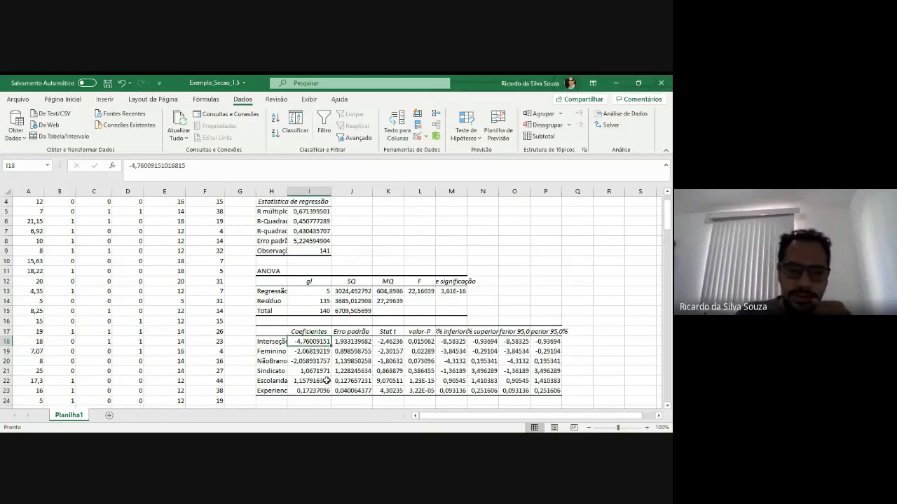
Autofit column H to show the full result labels, and select the Feminino coefficient in I19.
{"action": "double_click", "coordinate": [288, 190]}
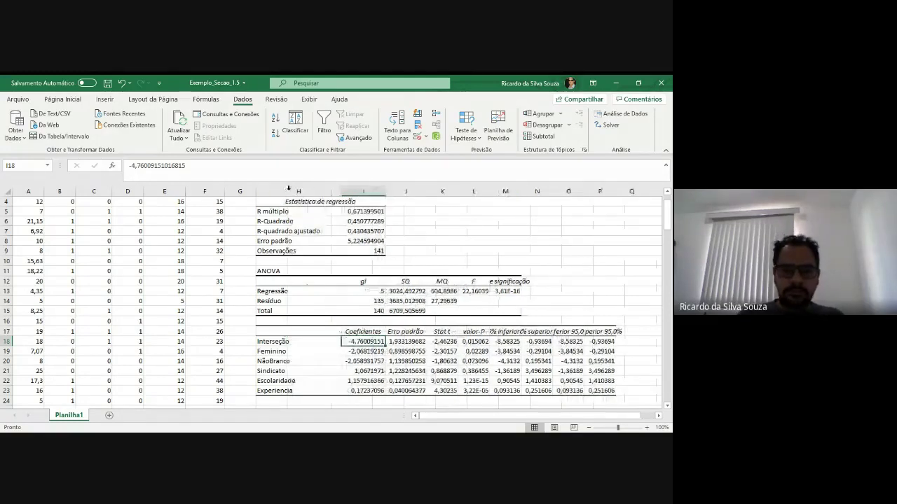
{"action": "key", "text": "Left"}
{"action": "key", "text": "Down"}
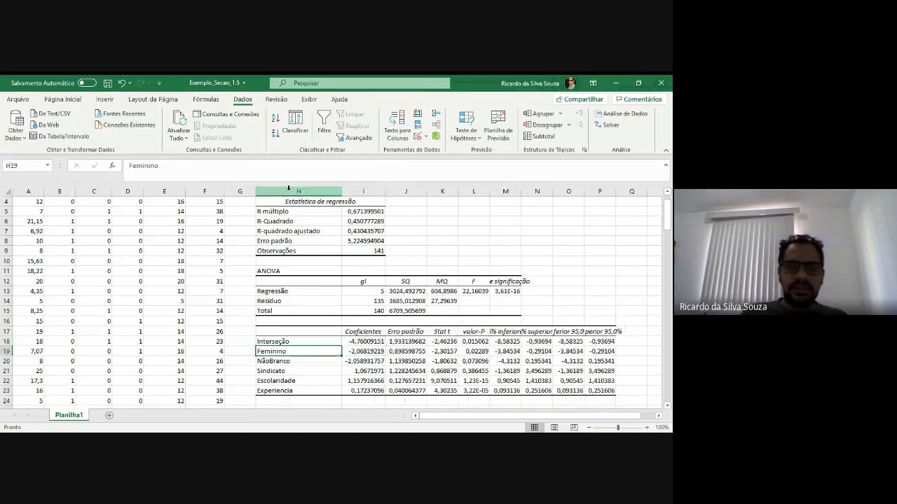
{"action": "key", "text": "Right"}
{"action": "key", "text": "Left"}
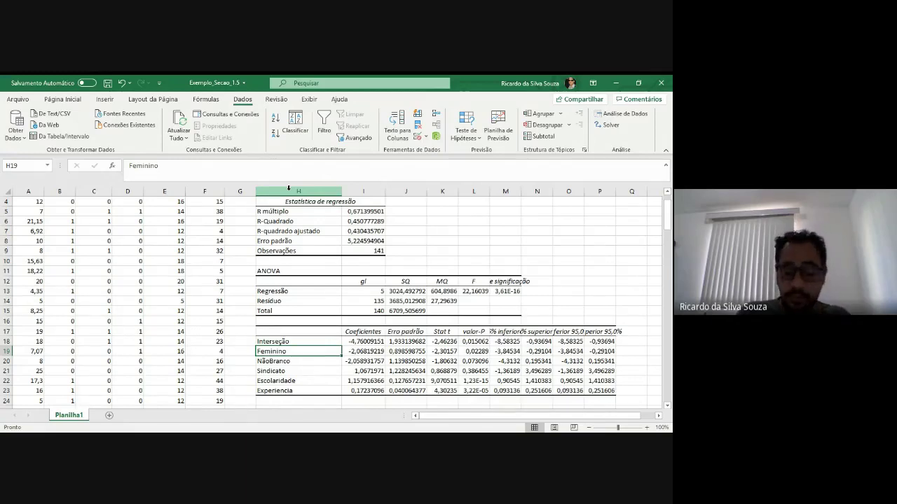
{"action": "key", "text": "Right"}
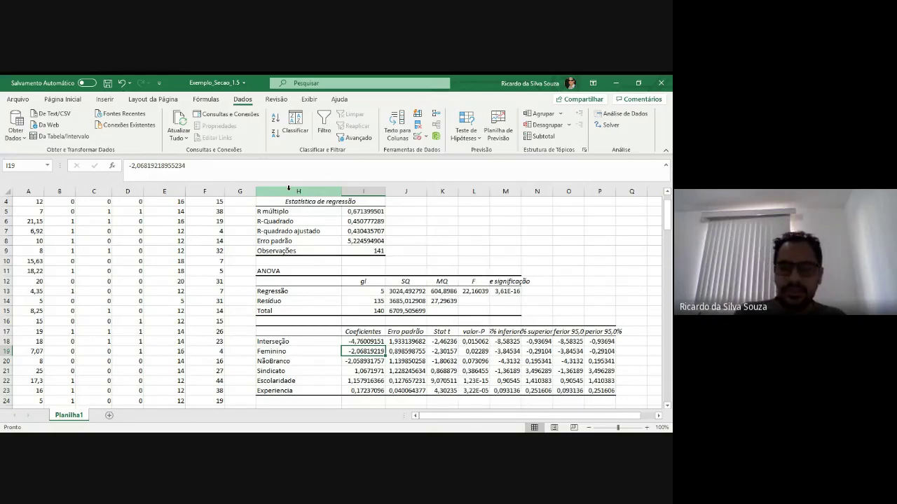
Examine the t statistic and p-value in the Feminino row, returning to its coefficient in I19.
{"action": "key", "text": "Right"}
{"action": "key", "text": "Right"}
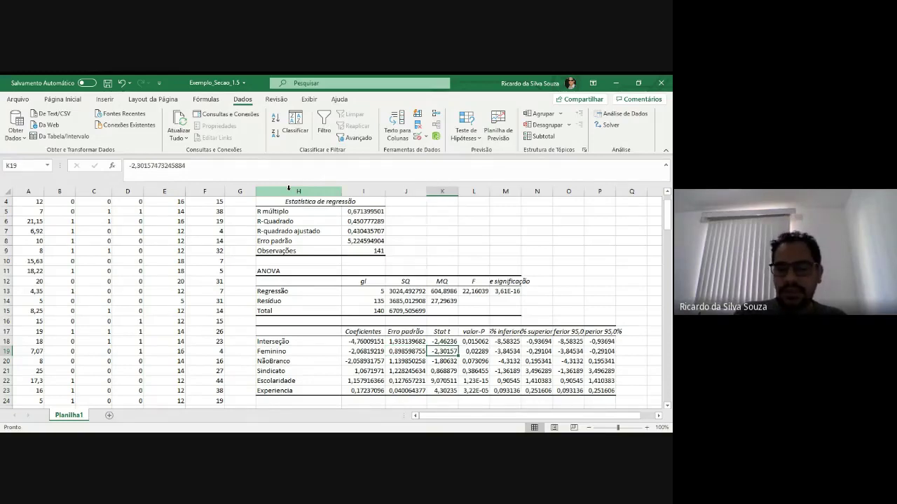
{"action": "key", "text": "Right"}
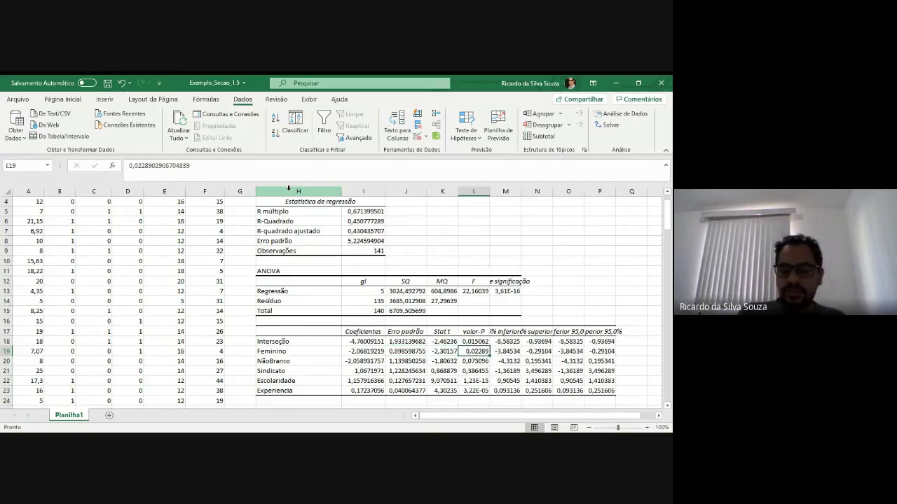
{"action": "key", "text": "Left"}
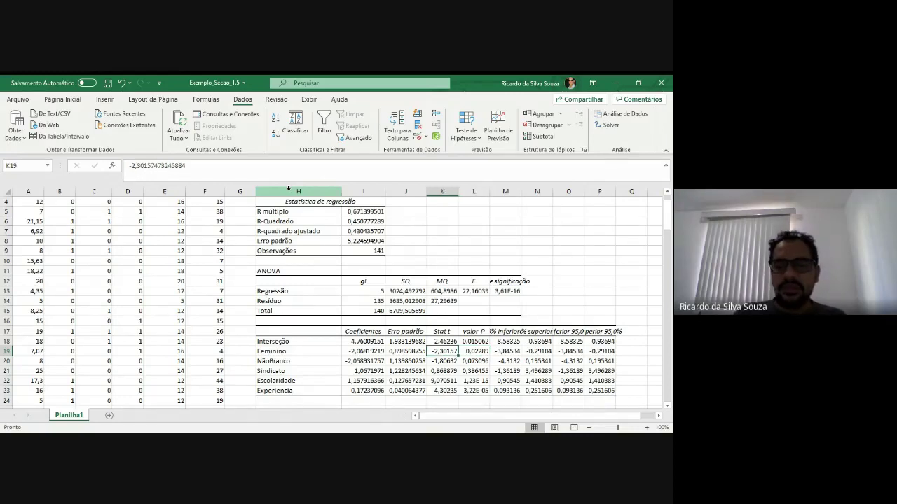
{"action": "key", "text": "Right"}
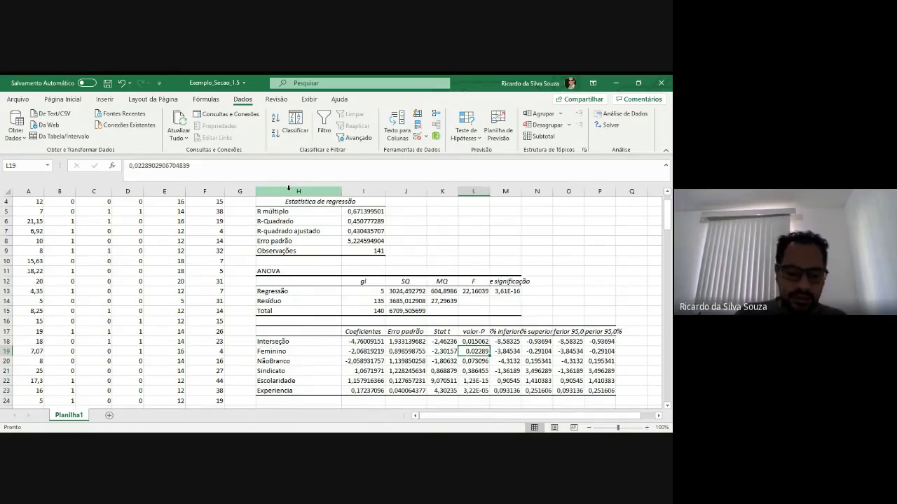
{"action": "key", "text": "Left"}
{"action": "key", "text": "Left"}
{"action": "key", "text": "Left"}
{"action": "key", "text": "Left"}
{"action": "key", "text": "Right"}
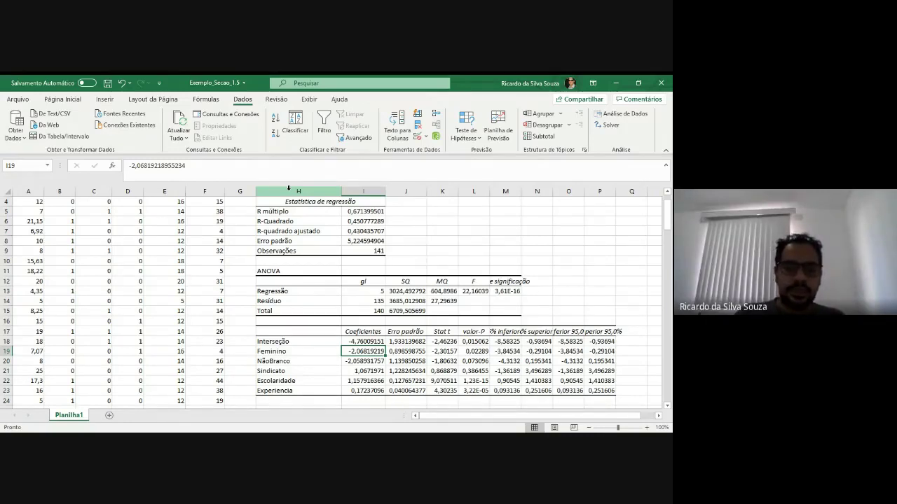
Examine the NãoBranco coefficient and its standard error, returning to the coefficient in I20.
{"action": "key", "text": "Down"}
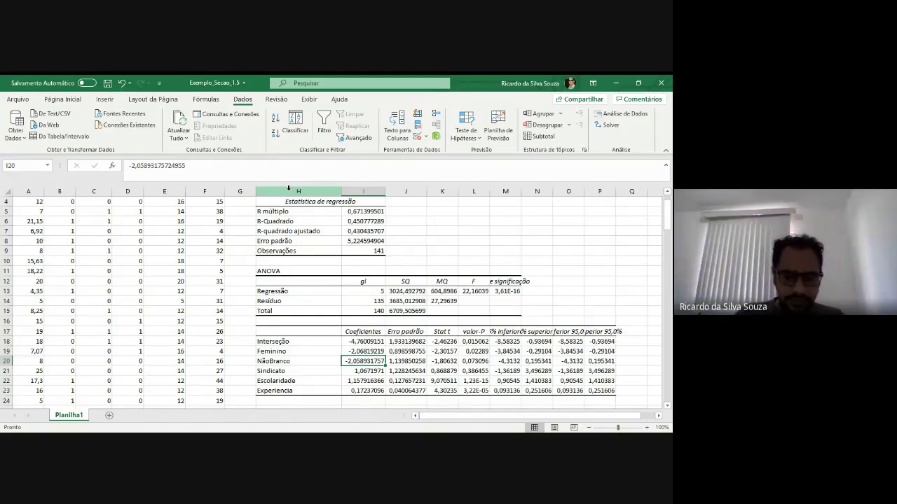
{"action": "key", "text": "Right"}
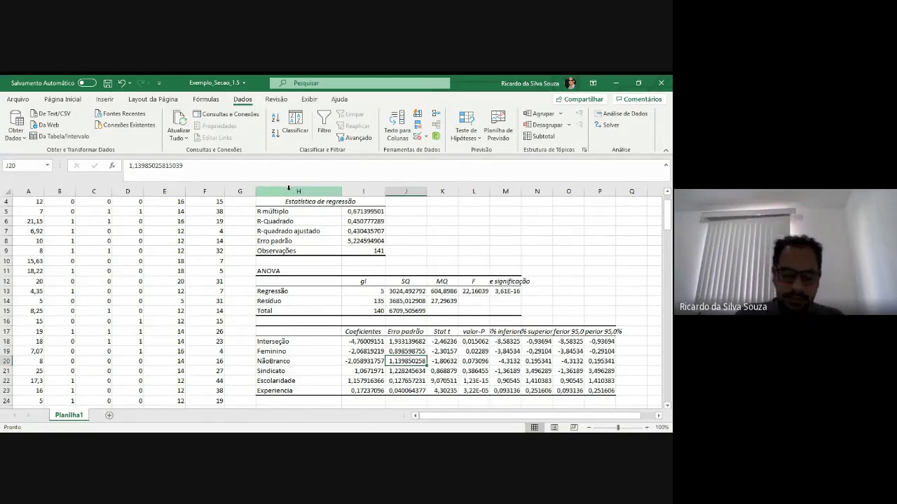
{"action": "key", "text": "Left"}
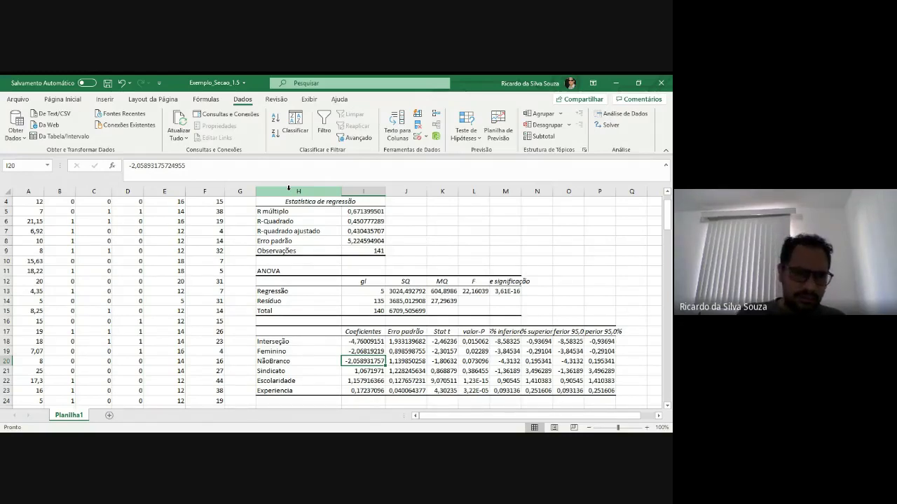
Examine the Sindicato coefficient and its p-value, returning to the coefficient in I21.
{"action": "key", "text": "Down"}
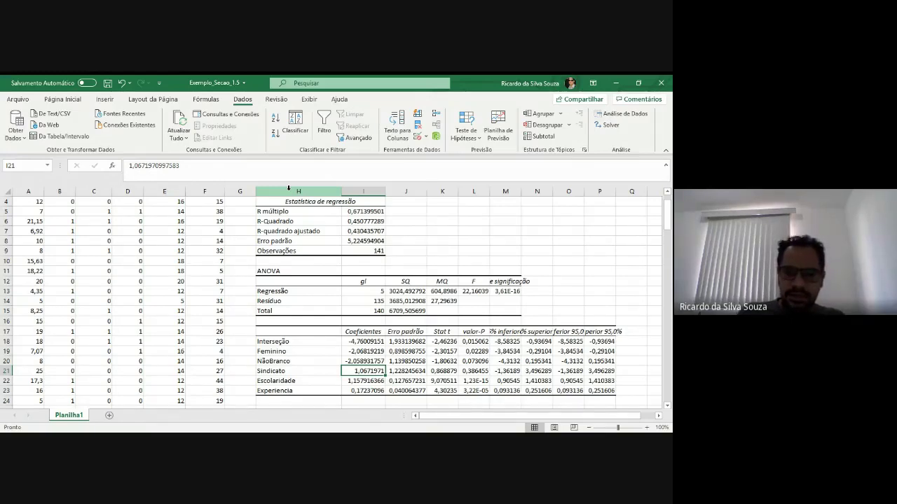
{"action": "key", "text": "Right"}
{"action": "key", "text": "Right"}
{"action": "key", "text": "Right"}
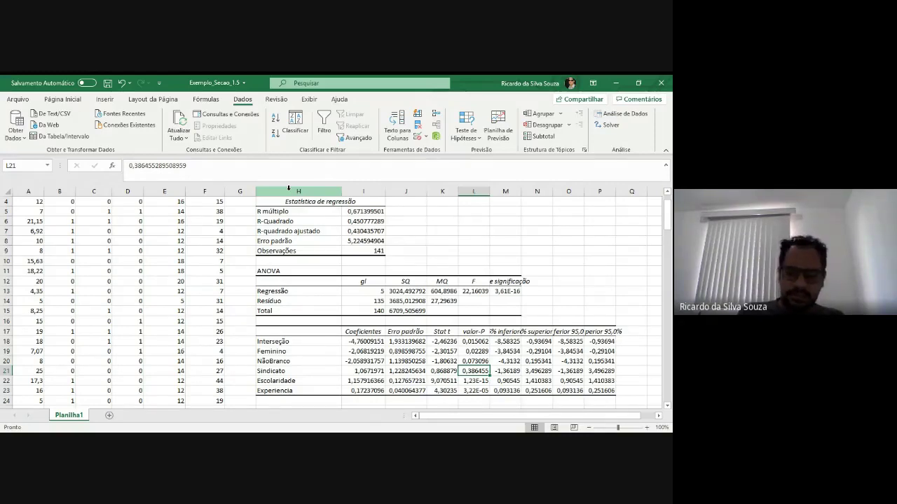
{"action": "key", "text": "Left"}
{"action": "key", "text": "Left"}
{"action": "key", "text": "Left"}
{"action": "key", "text": "Left"}
{"action": "key", "text": "Right"}
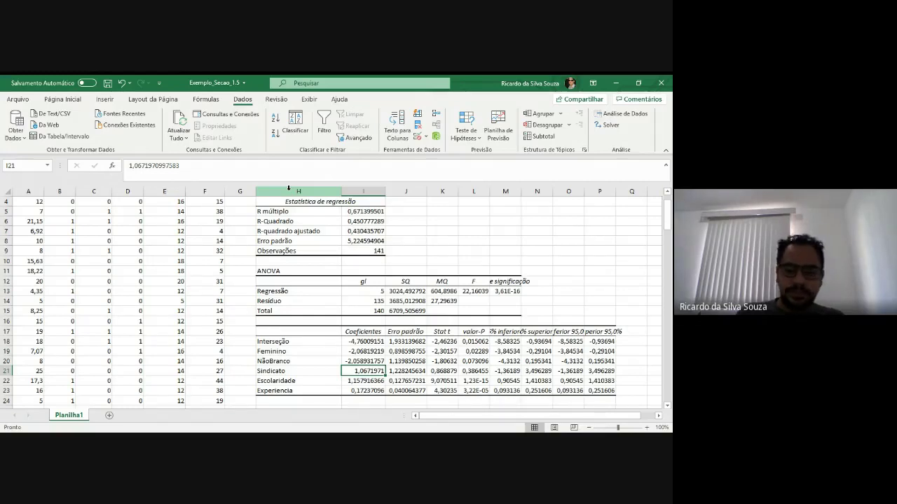
Examine the p-value in the Escolaridade row, returning to its coefficient in I22.
{"action": "key", "text": "Down"}
{"action": "key", "text": "Right"}
{"action": "key", "text": "Right"}
{"action": "key", "text": "Right"}
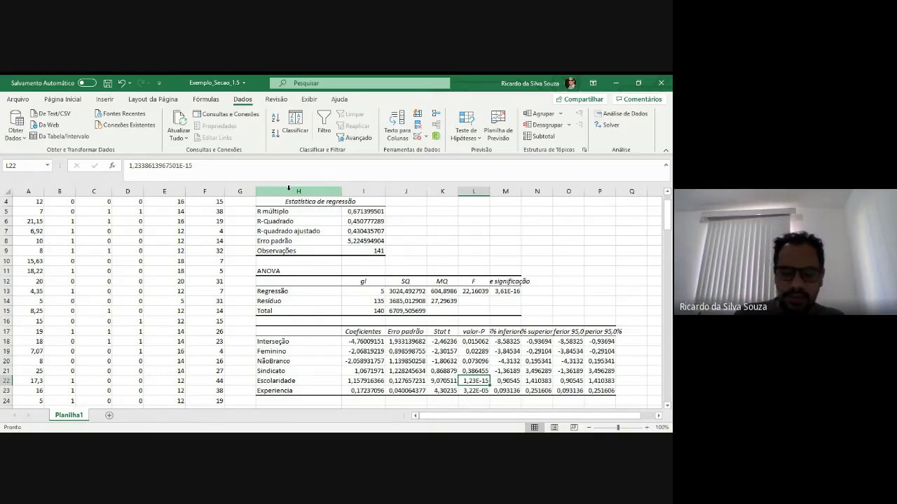
{"action": "key", "text": "Left"}
{"action": "key", "text": "Left"}
{"action": "key", "text": "Left"}
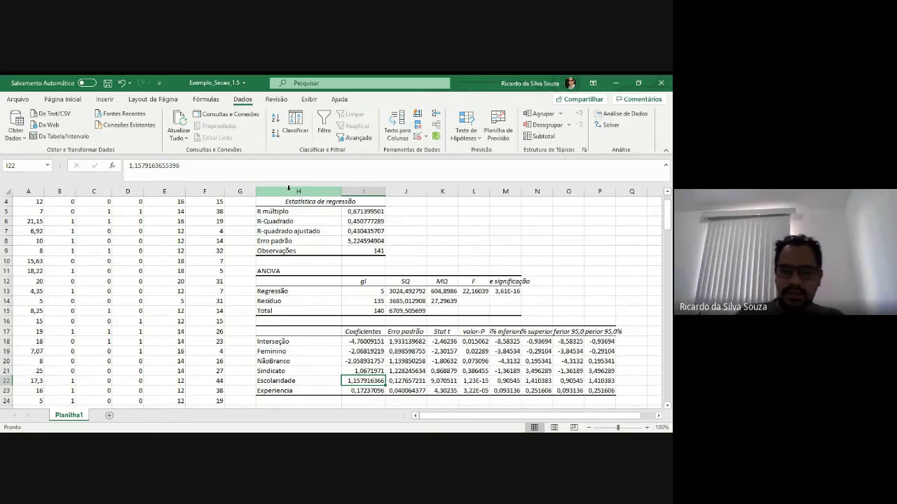
Examine the p-value in the Experiencia row, returning to its coefficient in I23.
{"action": "key", "text": "Down"}
{"action": "key", "text": "Right"}
{"action": "key", "text": "Right"}
{"action": "key", "text": "Right"}
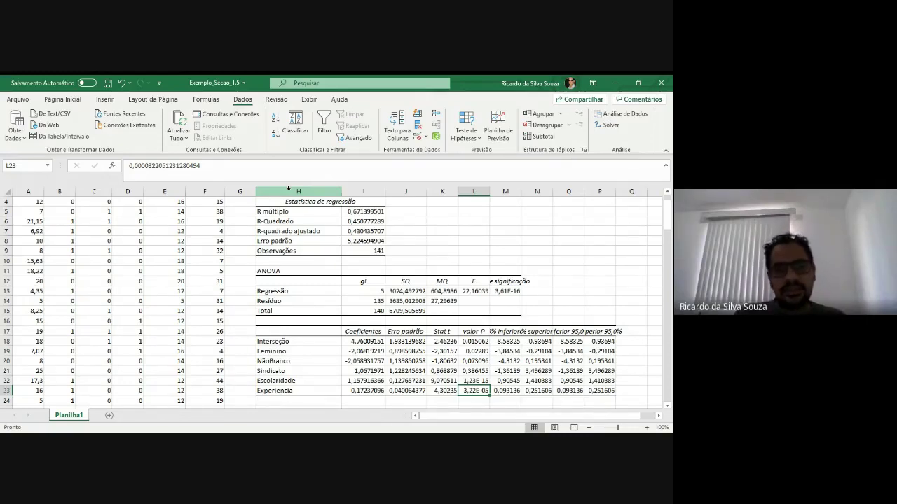
{"action": "key", "text": "Left"}
{"action": "key", "text": "Left"}
{"action": "key", "text": "Left"}
{"action": "key", "text": "Left"}
{"action": "key", "text": "Right"}
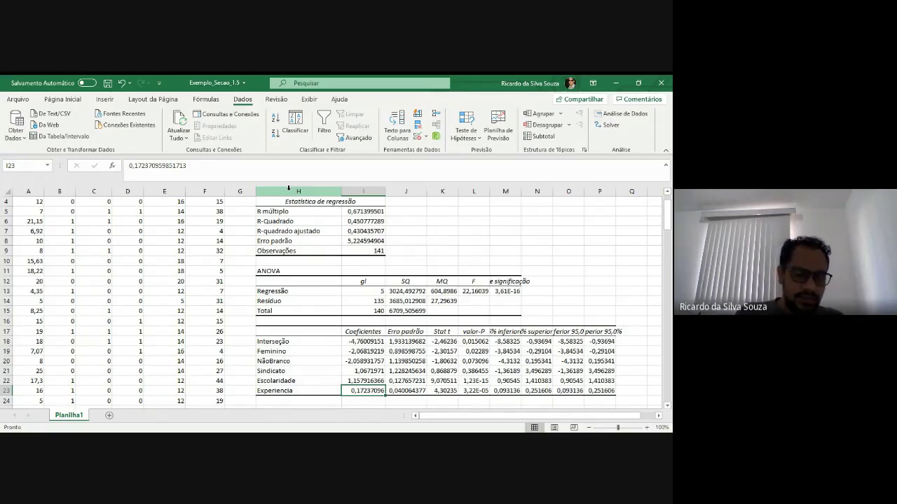
Examine the F statistic and its header in the Regressão row of the ANOVA table.
{"action": "key", "text": "Up"}
{"action": "key", "text": "Up"}
{"action": "key", "text": "Up"}
{"action": "key", "text": "Up"}
{"action": "key", "text": "Up"}
{"action": "key", "text": "Up"}
{"action": "key", "text": "Up"}
{"action": "key", "text": "Up"}
{"action": "key", "text": "Up"}
{"action": "key", "text": "Up"}
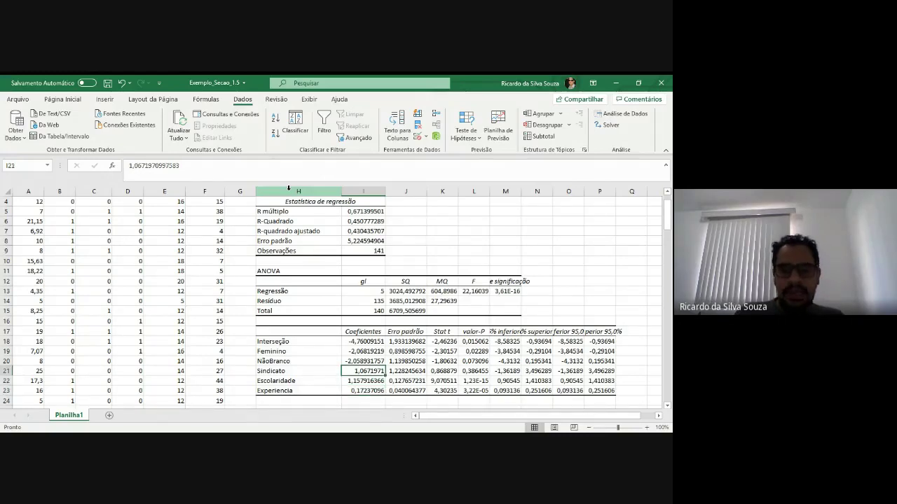
{"action": "key", "text": "Right"}
{"action": "key", "text": "Right"}
{"action": "key", "text": "Right"}
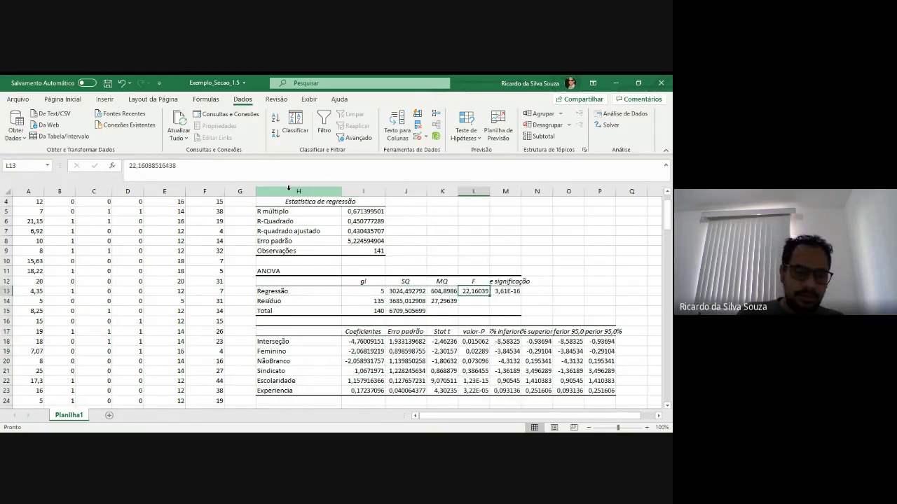
{"action": "key", "text": "Up"}
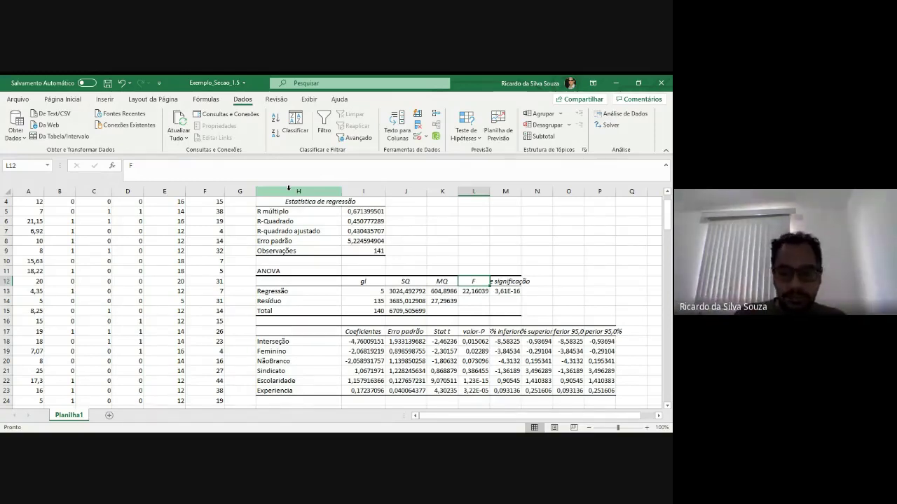
{"action": "key", "text": "Down"}
Compare the F significance value in M13 with the F statistic in L13.
{"action": "key", "text": "Right"}
{"action": "key", "text": "Up"}
{"action": "key", "text": "Down"}
{"action": "key", "text": "Left"}
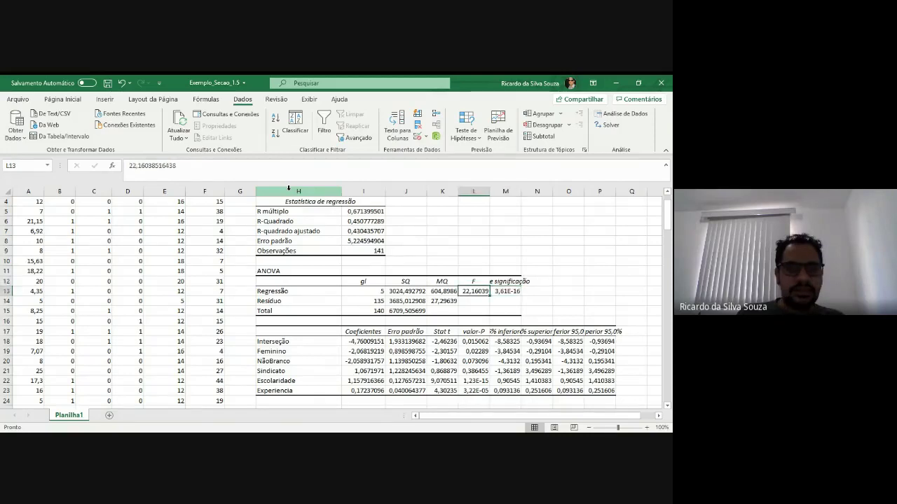
{"action": "key", "text": "Right"}
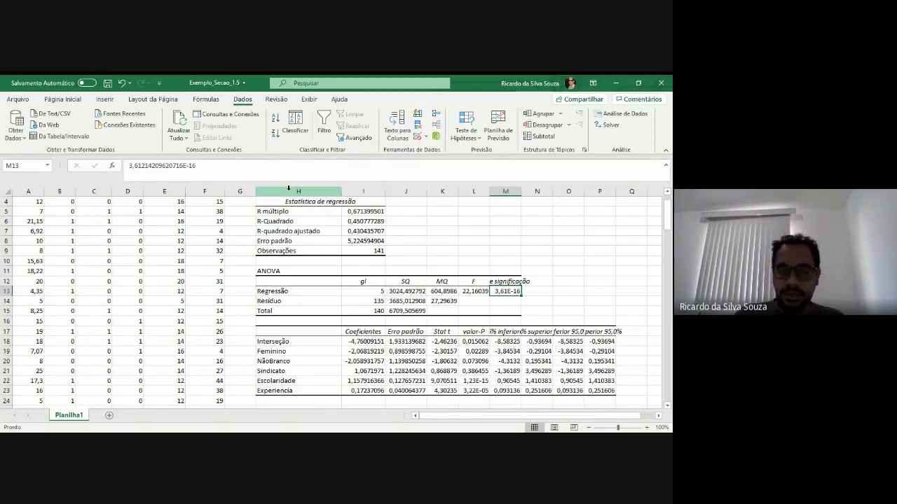
{"action": "key", "text": "Left"}
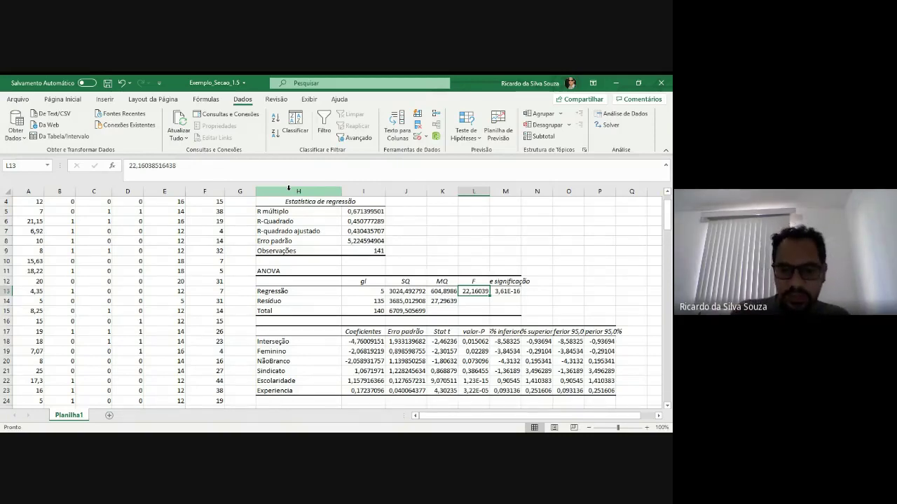
Examine the R-Quadrado value in I6 of the regression statistics table.
{"action": "key", "text": "Up"}
{"action": "key", "text": "Up"}
{"action": "key", "text": "Up"}
{"action": "key", "text": "Up"}
{"action": "key", "text": "Left"}
{"action": "key", "text": "Left"}
{"action": "key", "text": "Left"}
{"action": "key", "text": "Left"}
{"action": "key", "text": "Up"}
{"action": "key", "text": "Up"}
{"action": "key", "text": "Right"}
{"action": "key", "text": "Up"}
{"action": "key", "text": "Up"}
{"action": "key", "text": "Down"}
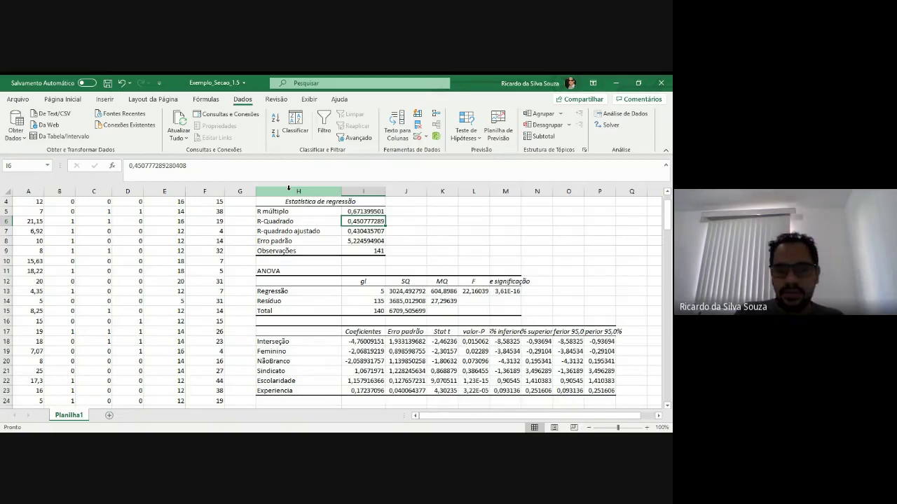
Compare R-Quadrado with R-quadrado ajustado in I7, and switch to another window.
{"action": "key", "text": "Down"}
{"action": "key", "text": "Up"}
{"action": "key", "text": "Down"}
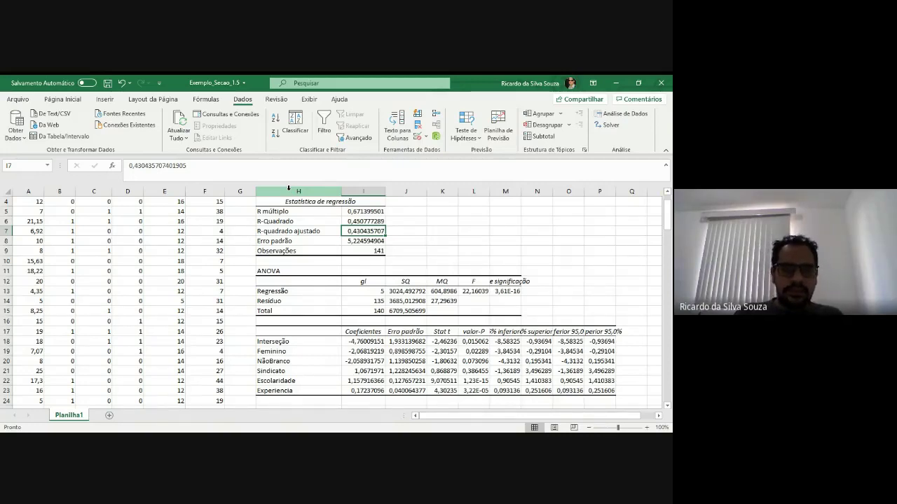
{"action": "key", "text": "alt"}
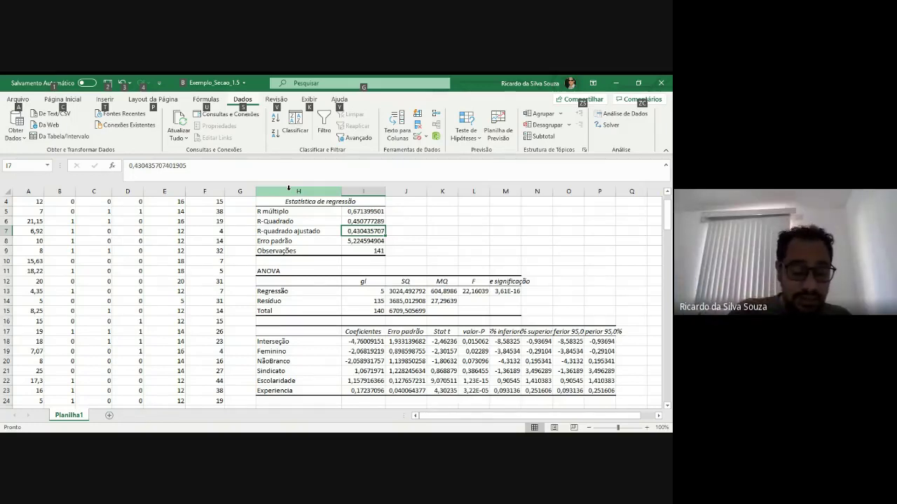
{"action": "key", "text": "alt+Tab"}
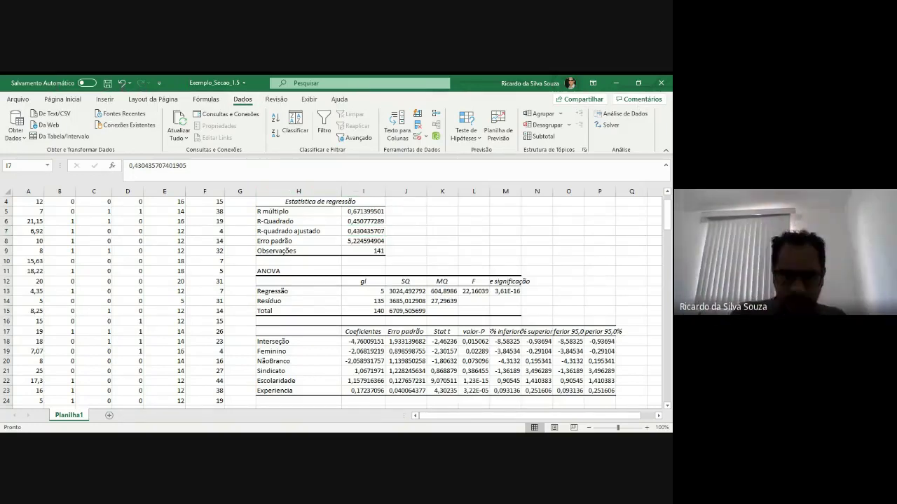